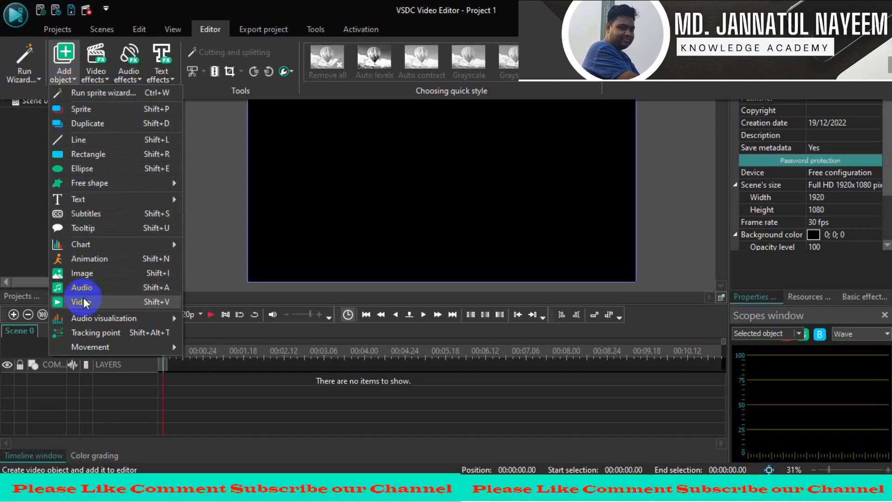
# - Add the video Video_2022-12-19_012338.wmv from the Desktop folder on a new layer, starting from the cursor position
pyautogui.click(85, 302)
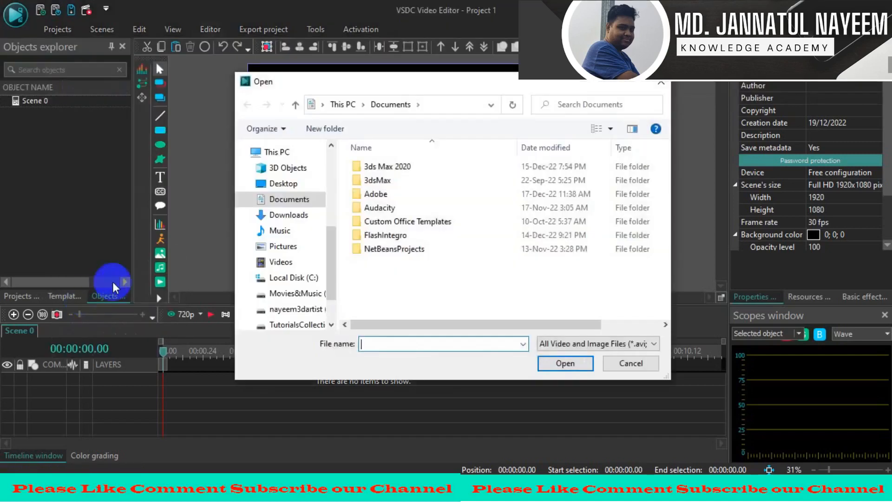
pyautogui.click(279, 185)
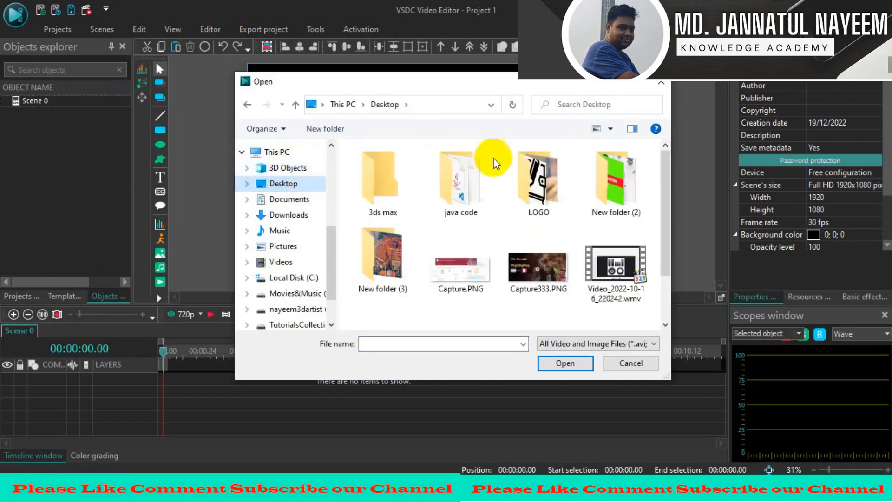
pyautogui.scroll(-1, 618, 179)
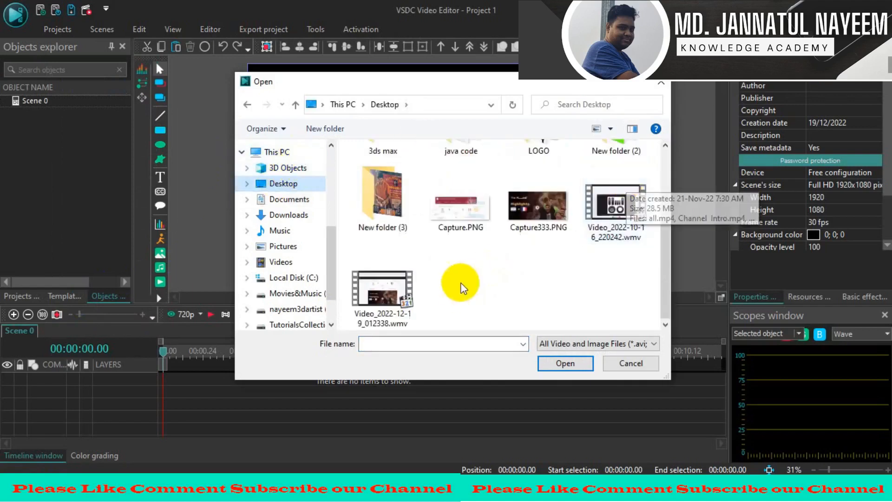
pyautogui.click(395, 302)
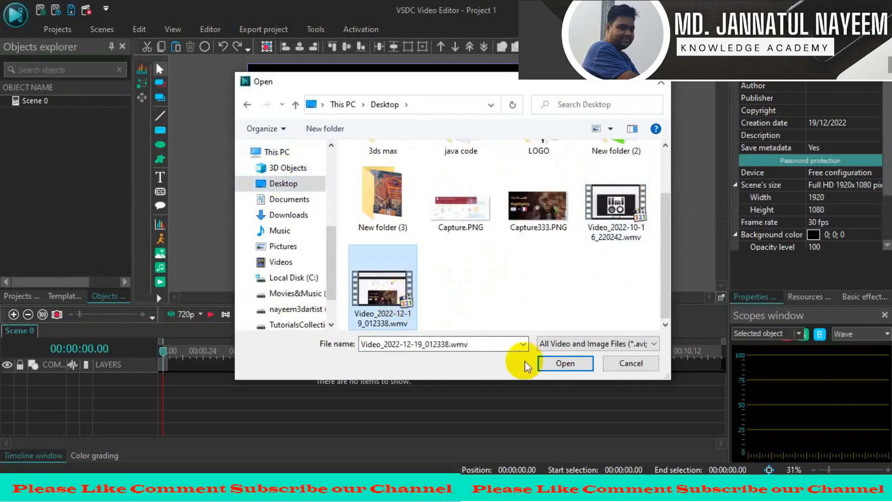
pyautogui.click(565, 363)
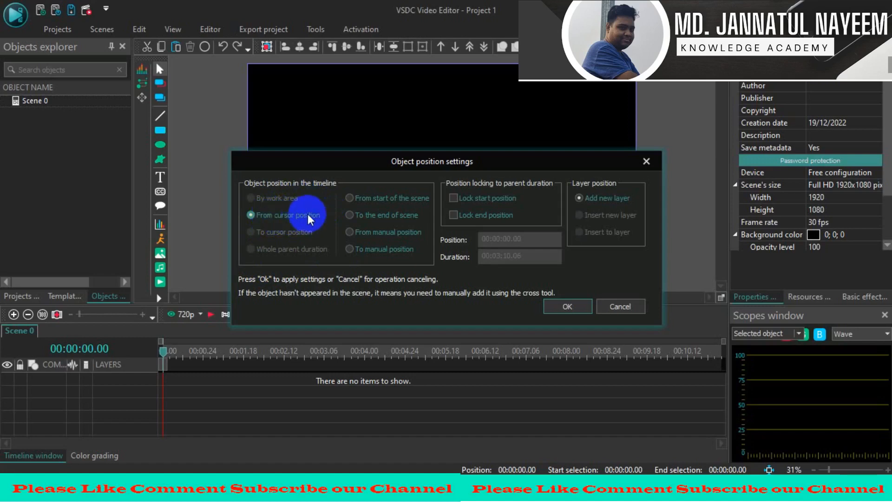
pyautogui.click(563, 307)
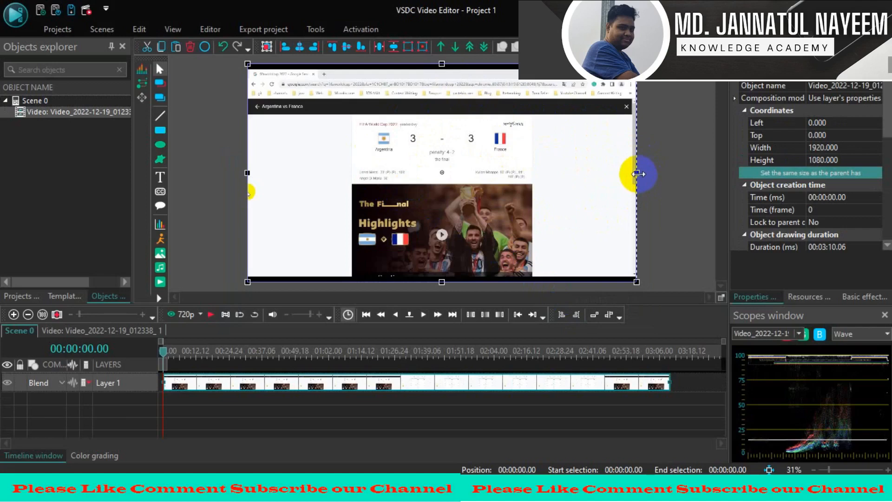
pyautogui.moveTo(637, 174)
pyautogui.mouseDown()
pyautogui.moveTo(585, 173)
pyautogui.moveTo(636, 168)
pyautogui.mouseUp()
pyautogui.moveTo(640, 271)
pyautogui.mouseDown()
pyautogui.moveTo(629, 273)
pyautogui.moveTo(637, 281)
pyautogui.mouseUp()
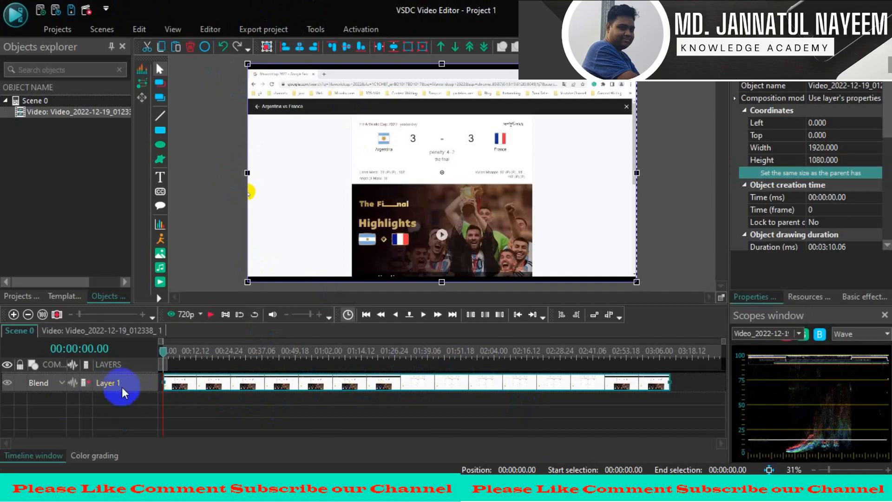
pyautogui.moveTo(232, 385)
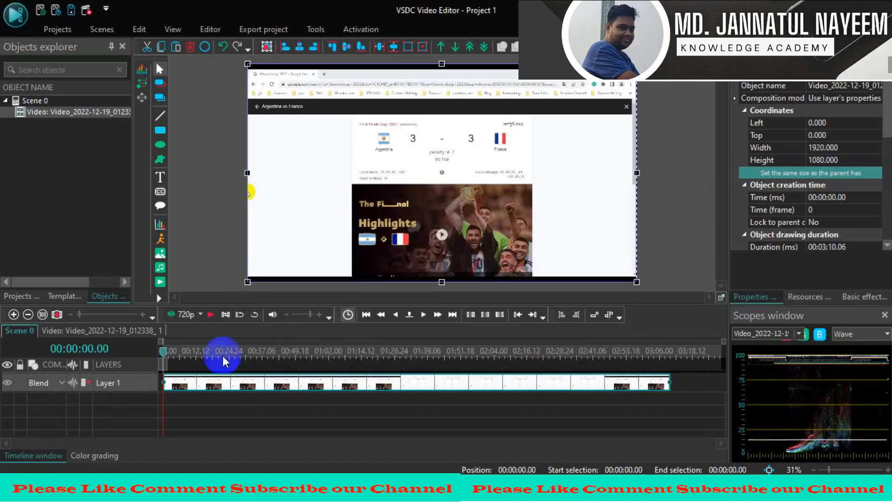
pyautogui.click(214, 31)
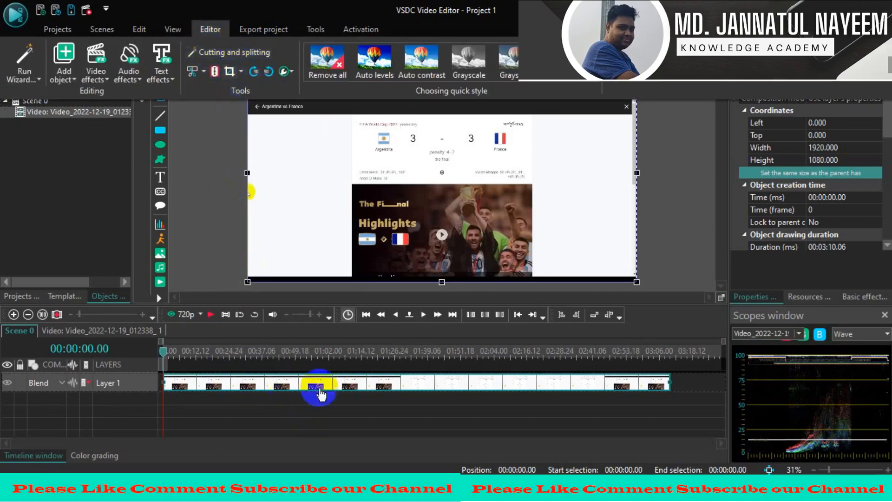
pyautogui.moveTo(424, 394)
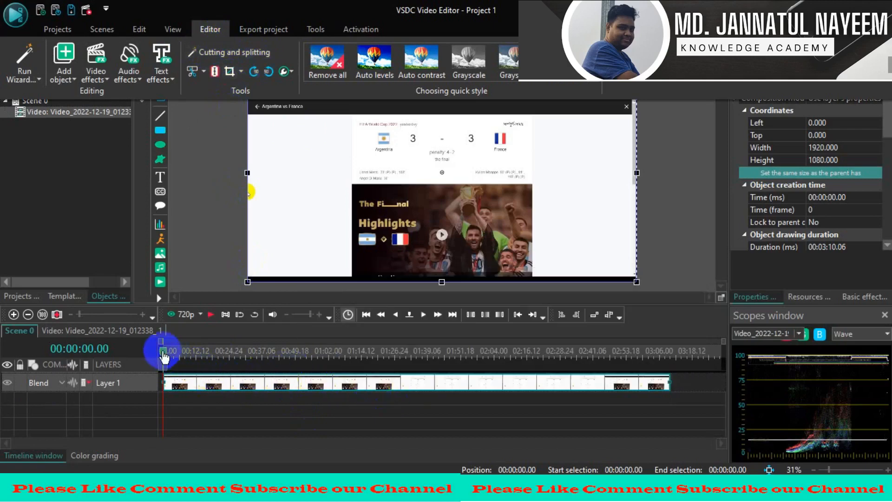
# - Scrub the timeline cursor to about 00:00:11.29 and briefly preview the video from there
pyautogui.moveTo(164, 356)
pyautogui.mouseDown()
pyautogui.moveTo(241, 368)
pyautogui.moveTo(343, 363)
pyautogui.moveTo(184, 366)
pyautogui.moveTo(353, 366)
pyautogui.moveTo(268, 367)
pyautogui.moveTo(273, 352)
pyautogui.moveTo(179, 356)
pyautogui.moveTo(222, 362)
pyautogui.mouseUp()
pyautogui.moveTo(225, 363); pyautogui.dragTo(194, 364)
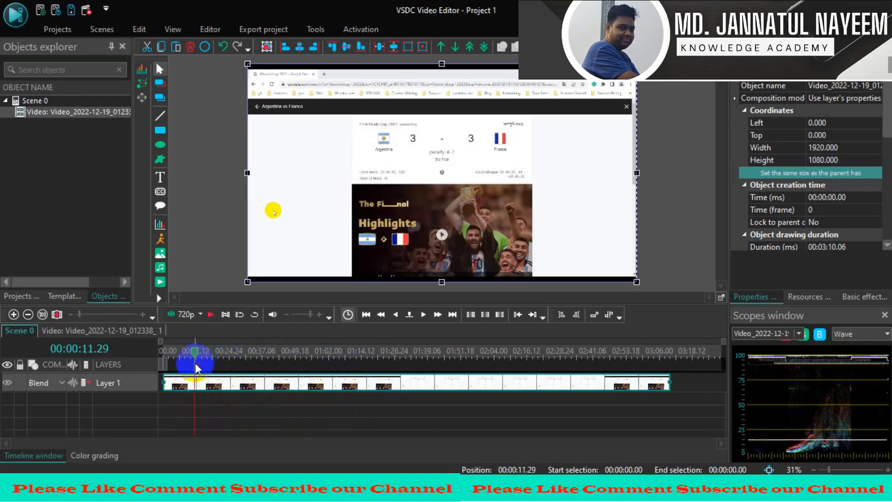
pyautogui.click(211, 314)
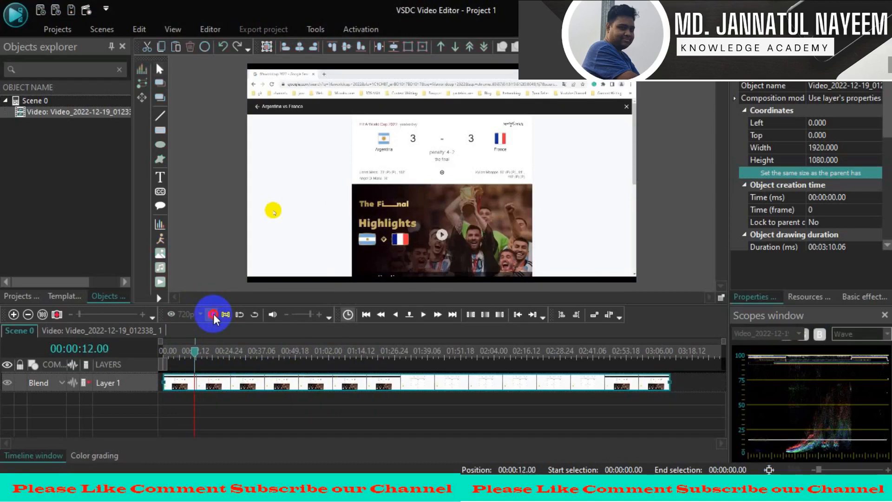
pyautogui.click(213, 315)
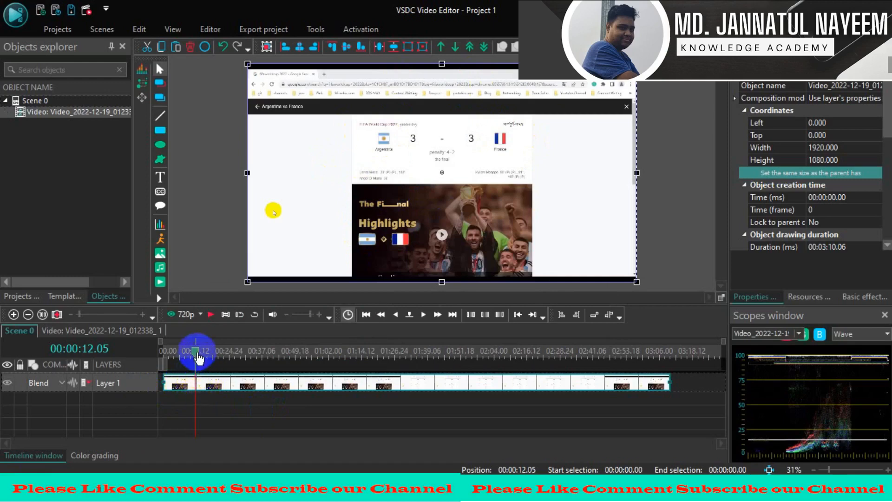
# - Split the video clip into two parts at 00:00:19.18
pyautogui.moveTo(195, 352); pyautogui.dragTo(216, 358)
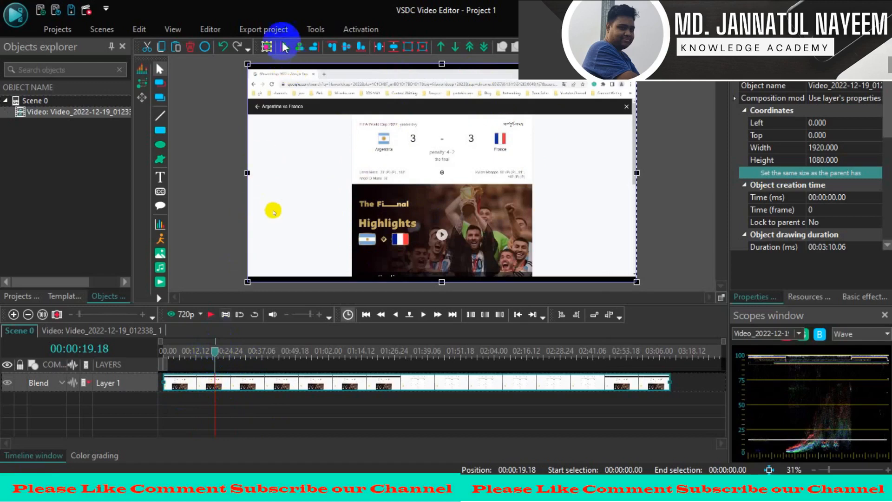
pyautogui.click(216, 32)
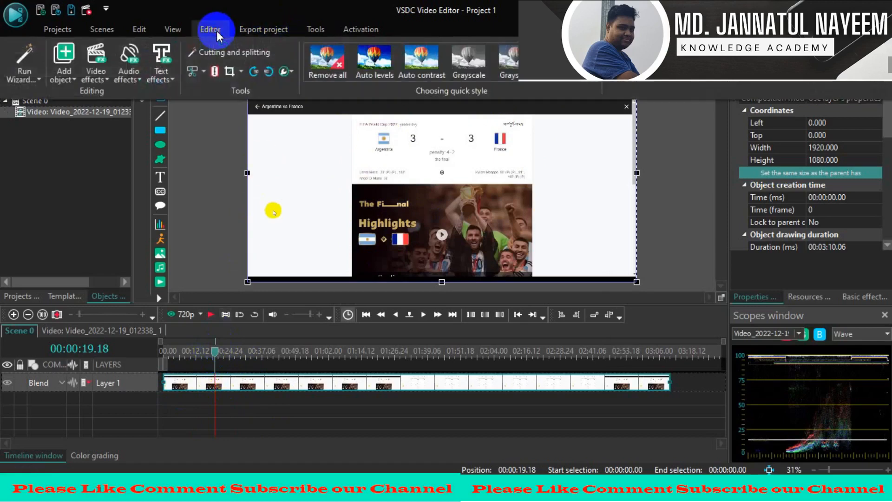
pyautogui.click(215, 71)
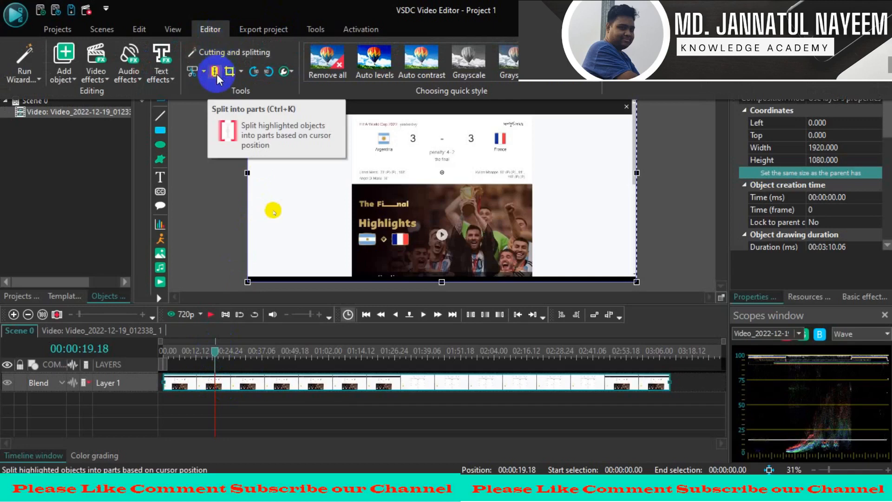
pyautogui.click(216, 74)
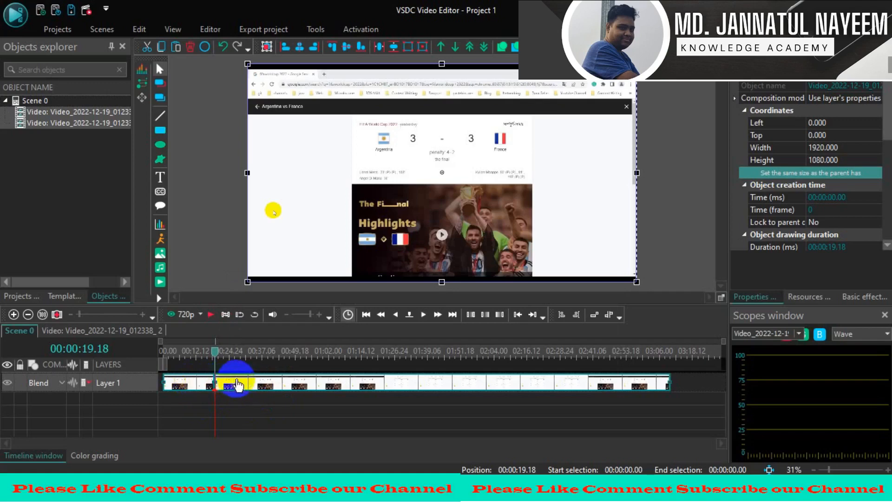
# - Split the second part of the video clip at 00:00:33.02
pyautogui.moveTo(237, 385)
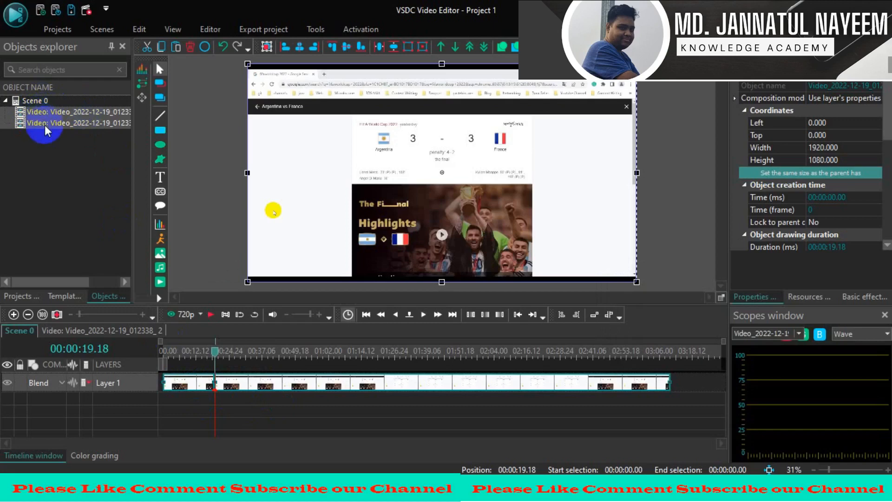
pyautogui.click(405, 384)
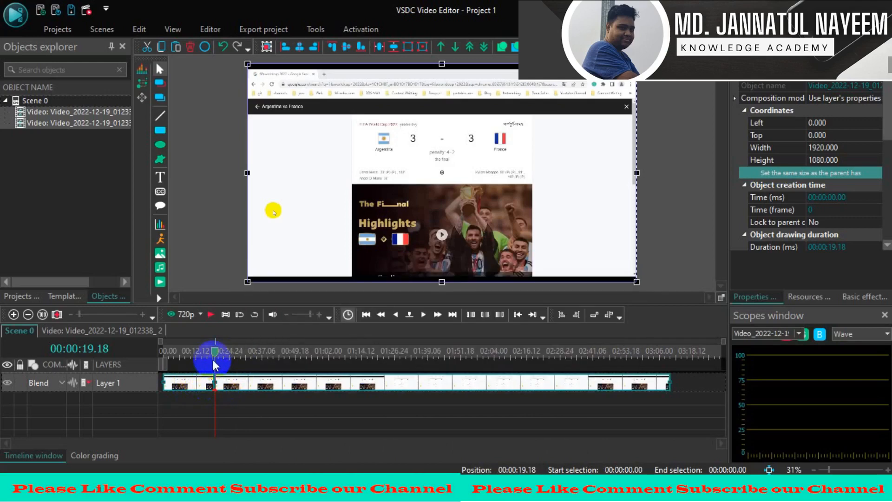
pyautogui.moveTo(218, 360); pyautogui.dragTo(251, 360)
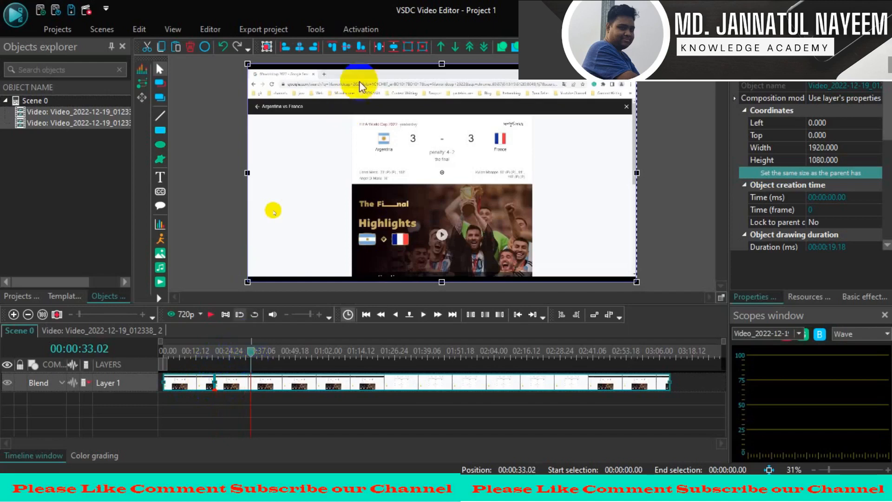
pyautogui.click(286, 29)
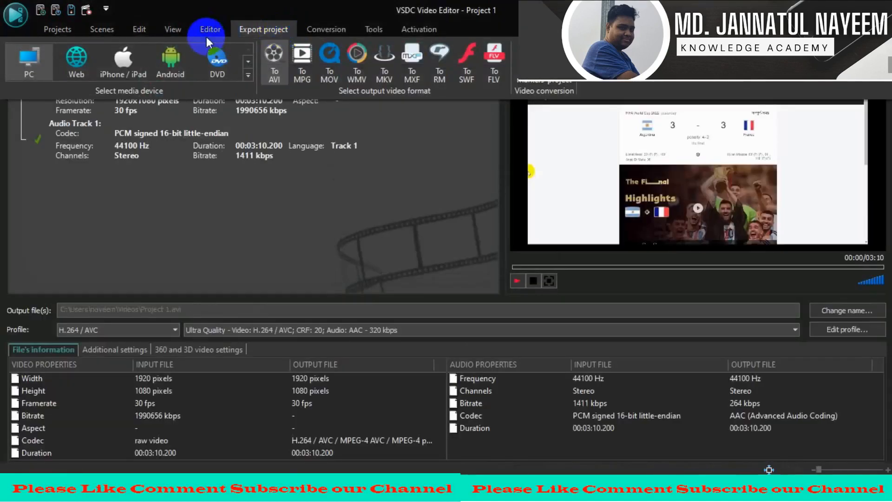
pyautogui.click(211, 31)
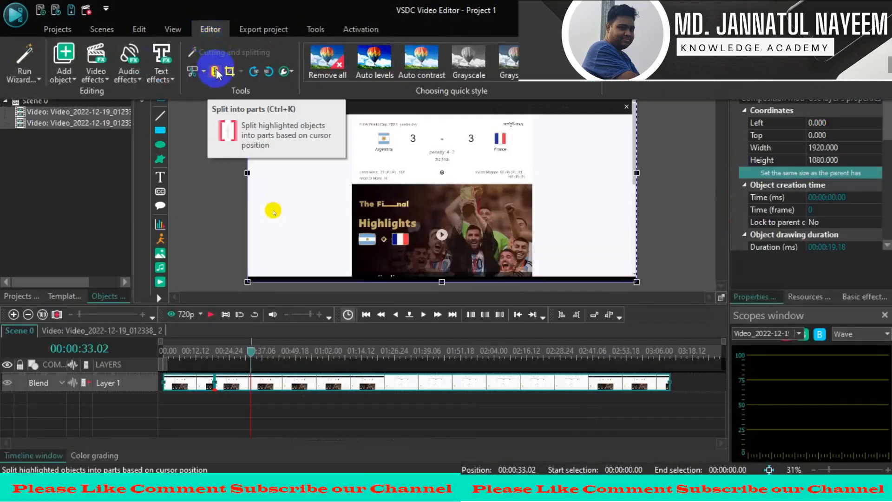
pyautogui.click(215, 71)
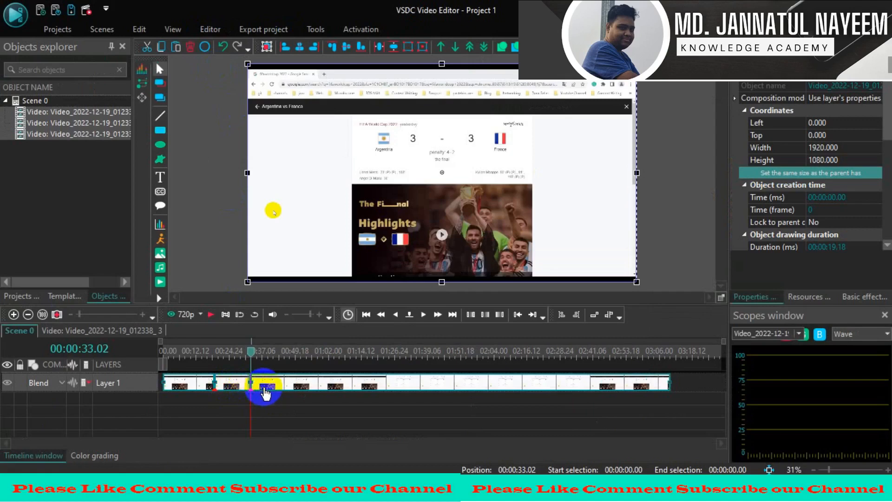
pyautogui.moveTo(265, 392)
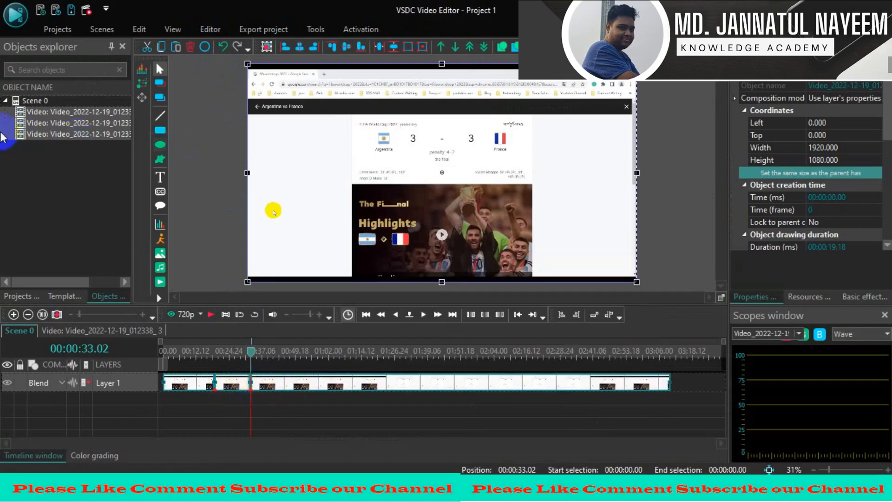
pyautogui.click(37, 100)
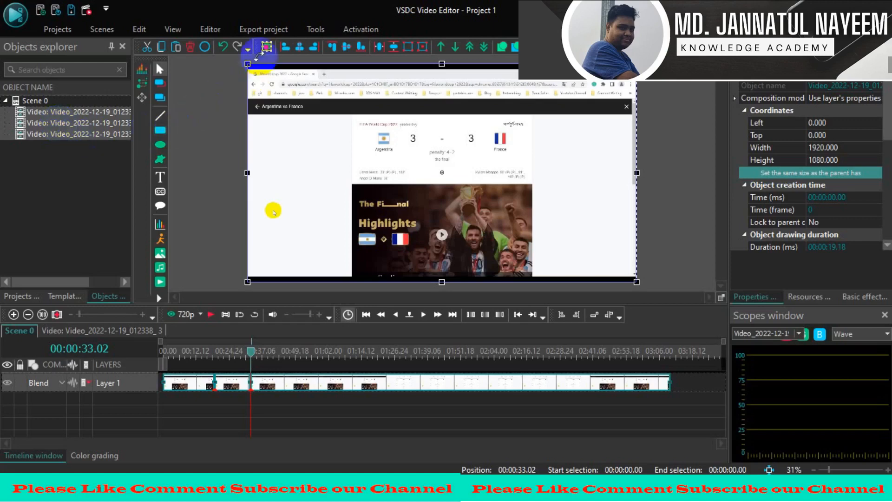
pyautogui.click(259, 33)
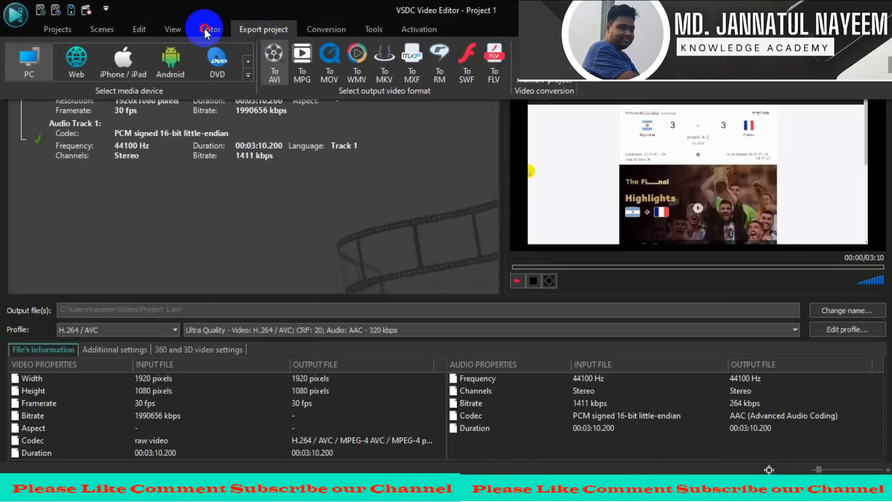
pyautogui.click(207, 29)
pyautogui.click(230, 71)
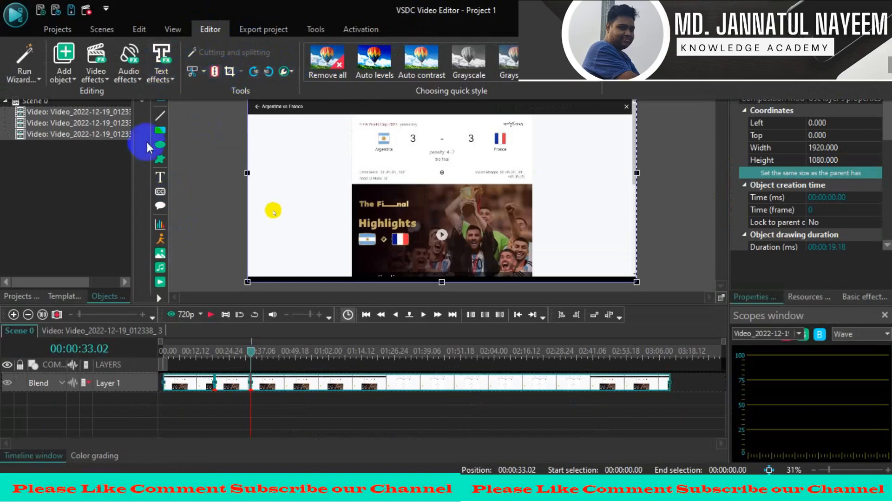
# - Insert the image Capture.PNG from the Desktop folder into the existing layer, using the From cursor position placement
pyautogui.click(68, 71)
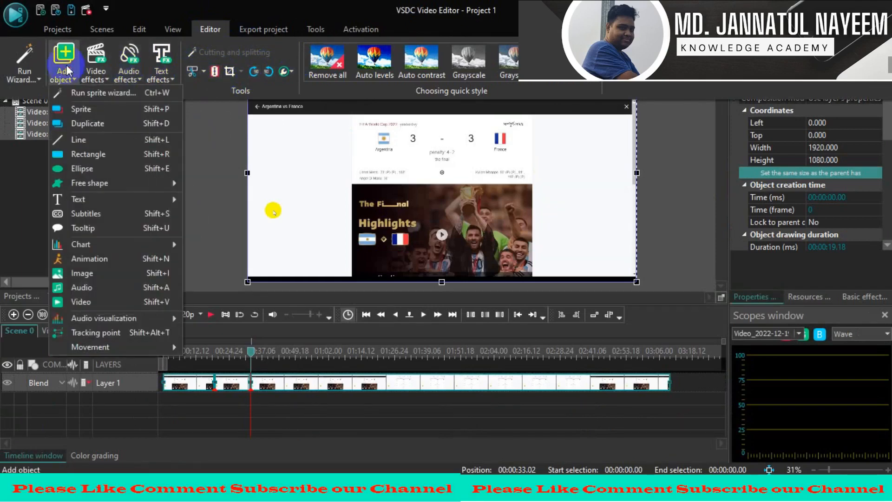
pyautogui.click(88, 277)
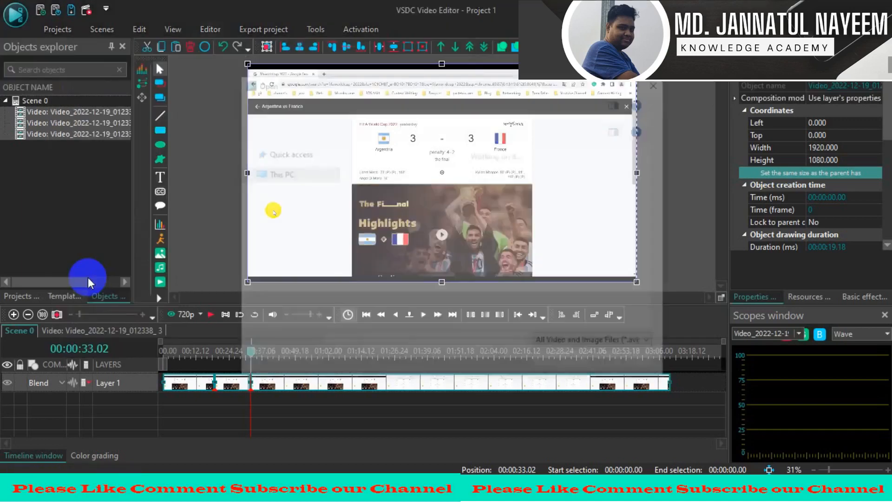
pyautogui.scroll(-1, 510, 239)
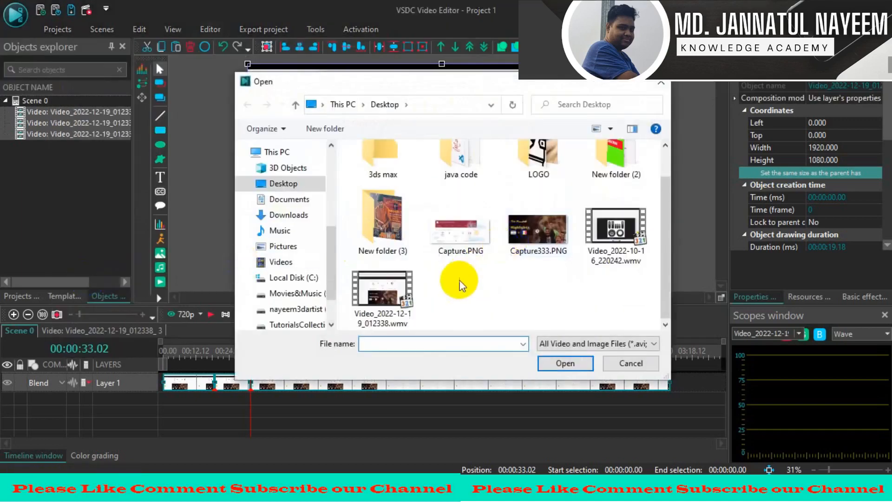
pyautogui.click(450, 230)
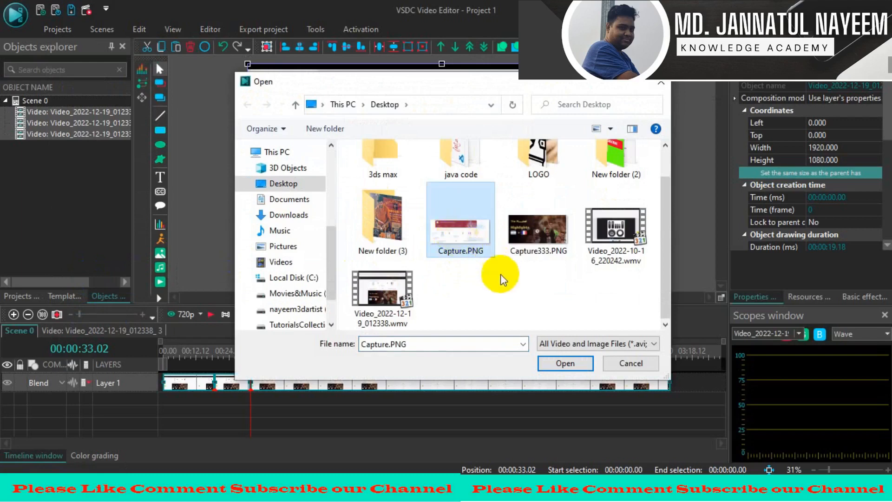
pyautogui.click(565, 364)
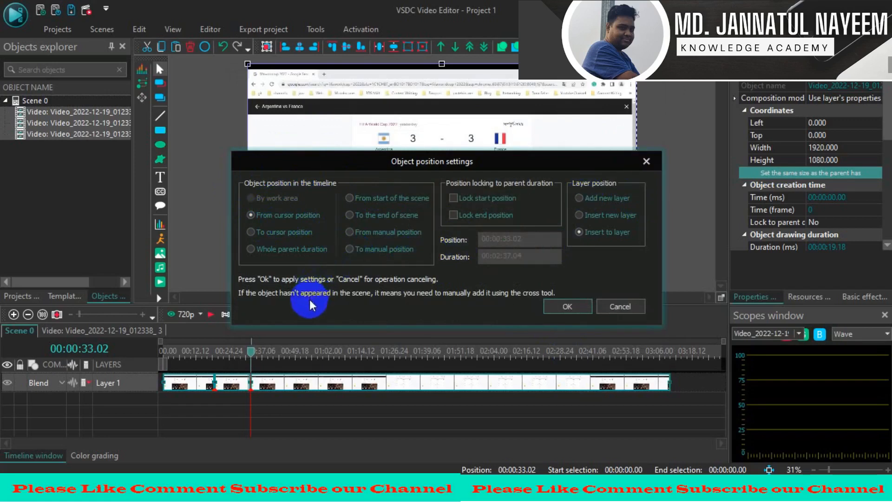
pyautogui.click(577, 306)
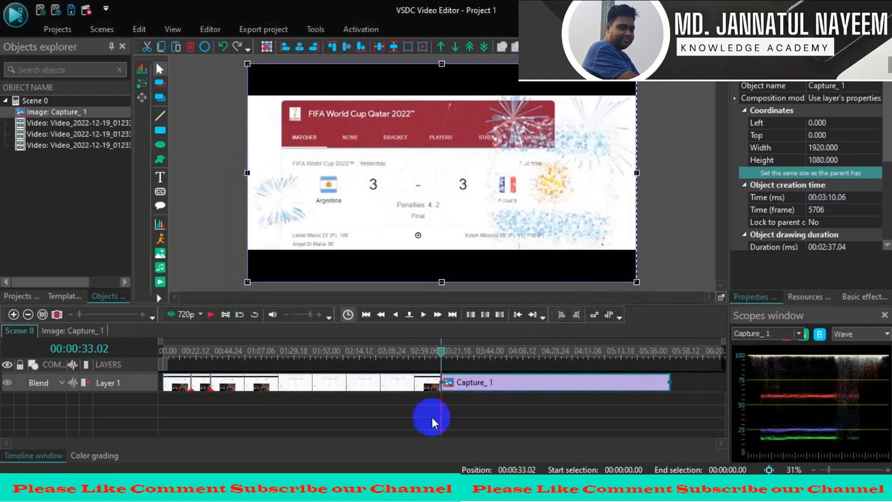
# - Add a new layer above Layer 1 in the timeline
pyautogui.rightClick(118, 384)
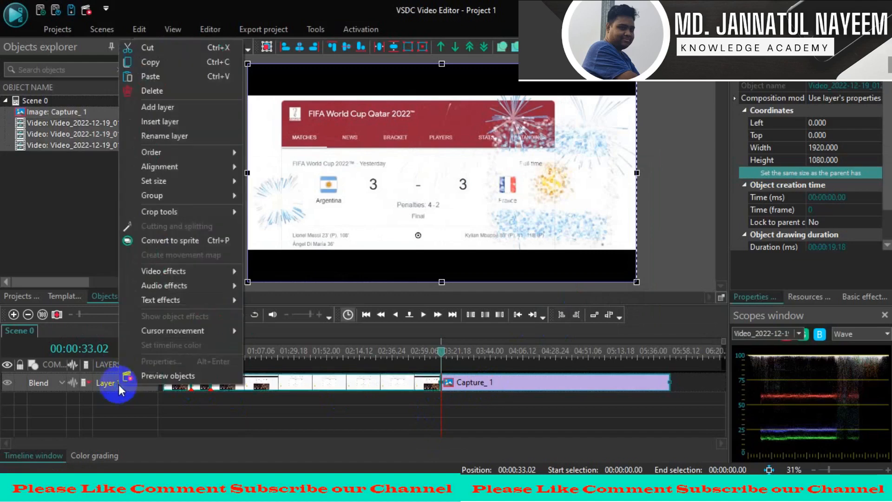
pyautogui.click(146, 107)
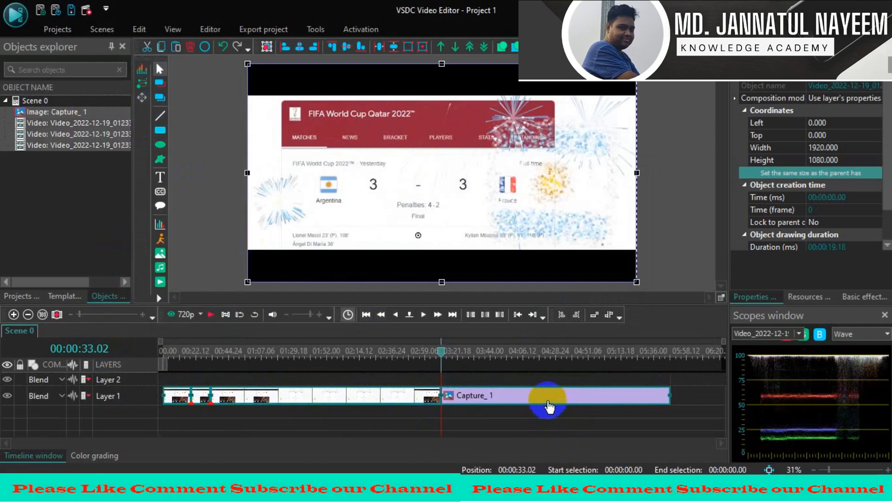
# - Move the Capture_1 image to the start of Layer 2 and extend its duration to 00:03:10.06, up to the end of the video
pyautogui.moveTo(533, 398)
pyautogui.mouseDown()
pyautogui.moveTo(521, 372)
pyautogui.moveTo(534, 394)
pyautogui.mouseUp()
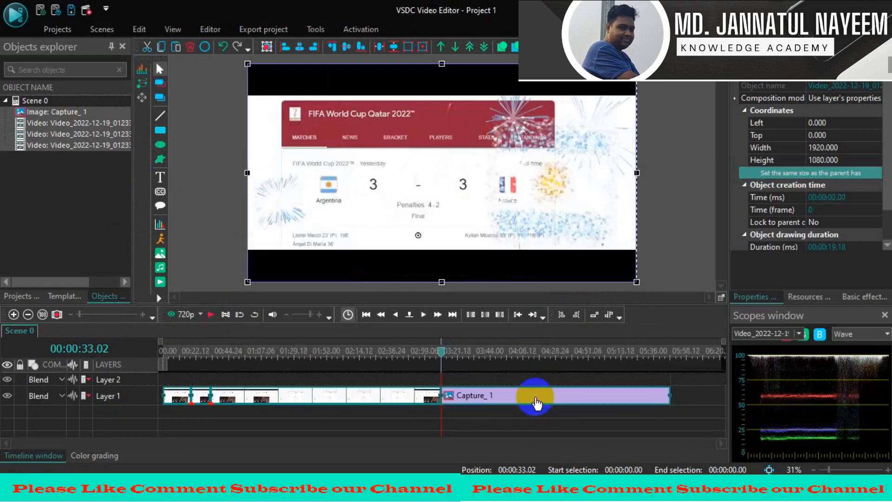
pyautogui.click(400, 374)
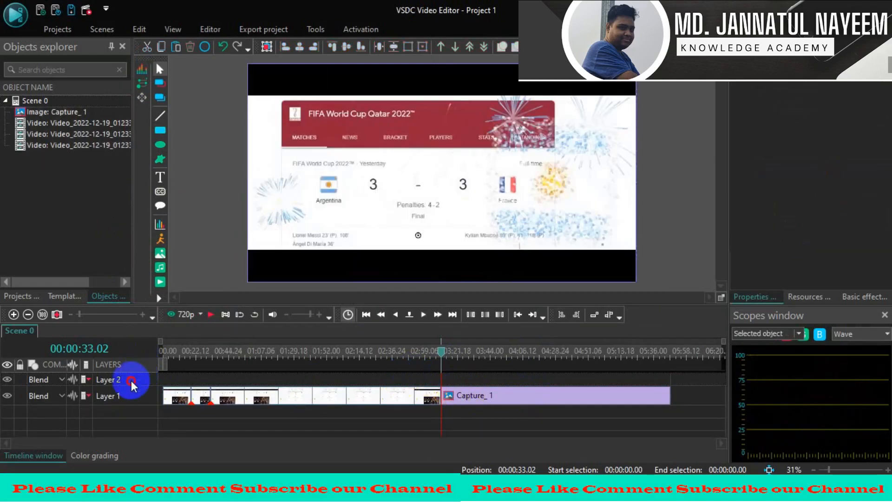
pyautogui.click(516, 395)
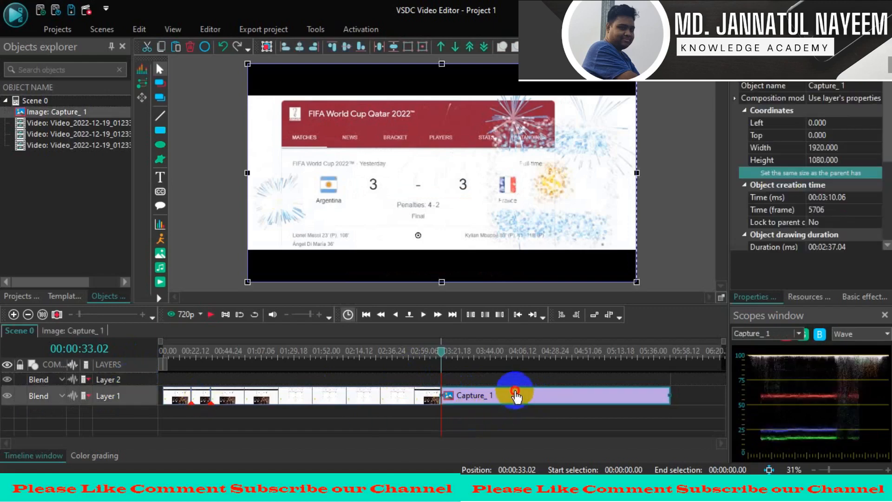
pyautogui.moveTo(515, 394); pyautogui.dragTo(233, 382)
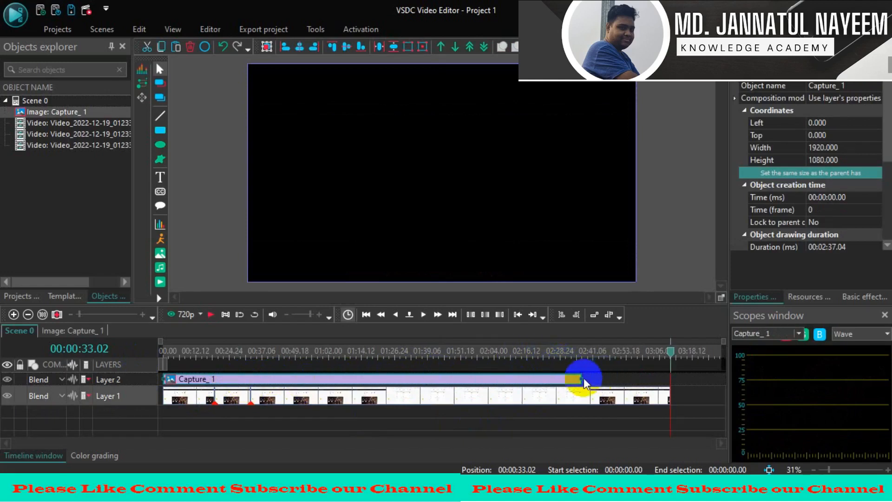
pyautogui.moveTo(599, 377); pyautogui.dragTo(670, 379)
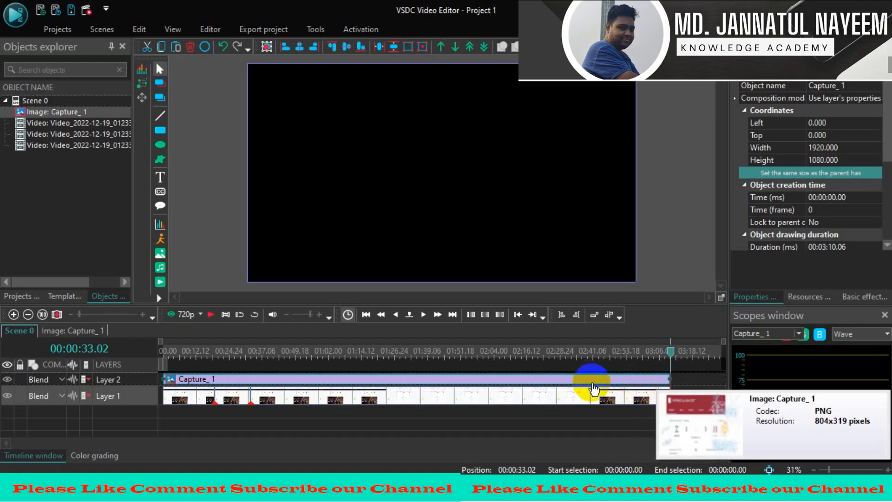
pyautogui.click(212, 29)
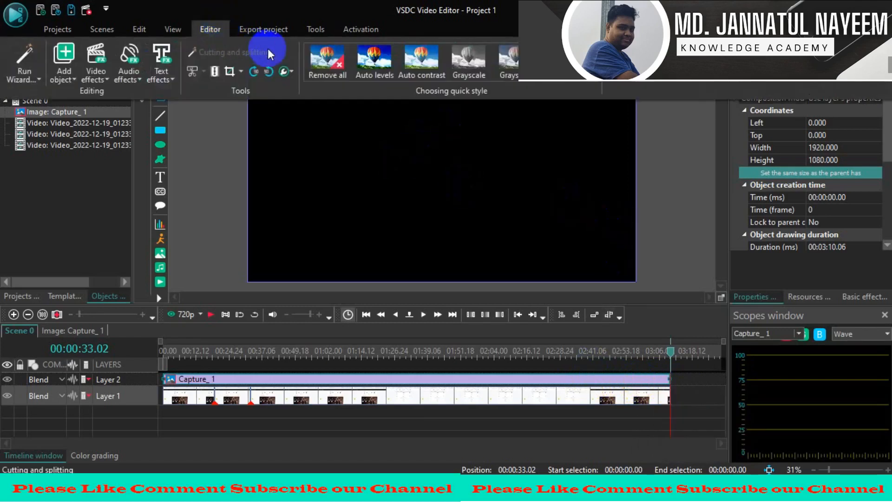
pyautogui.click(107, 71)
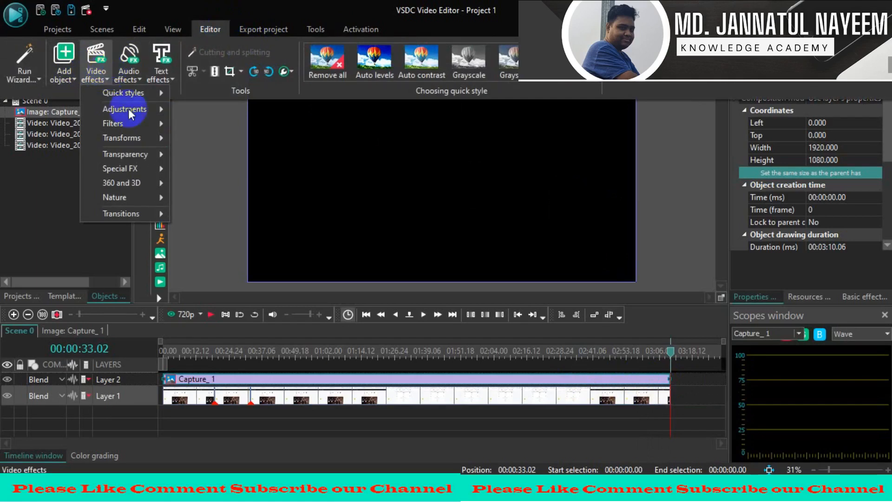
pyautogui.click(336, 400)
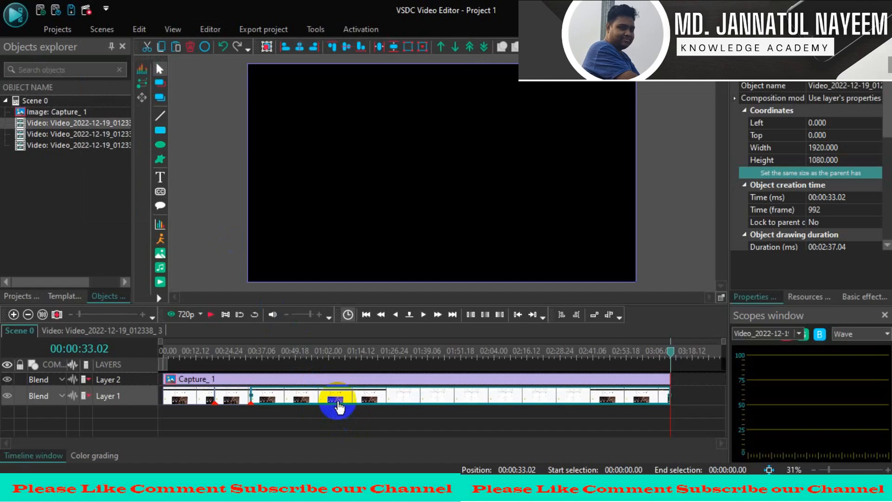
pyautogui.click(658, 398)
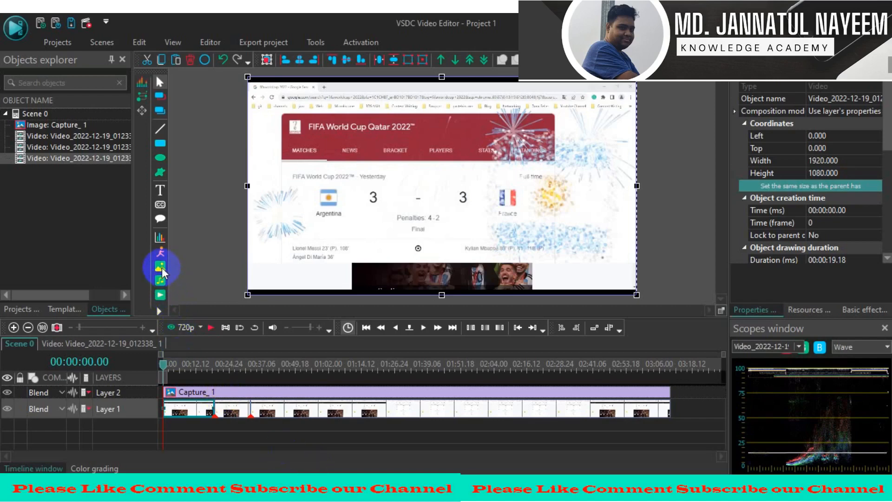
# - Start adding a video object and open New folder (2) on the Desktop to choose the video file
pyautogui.click(160, 296)
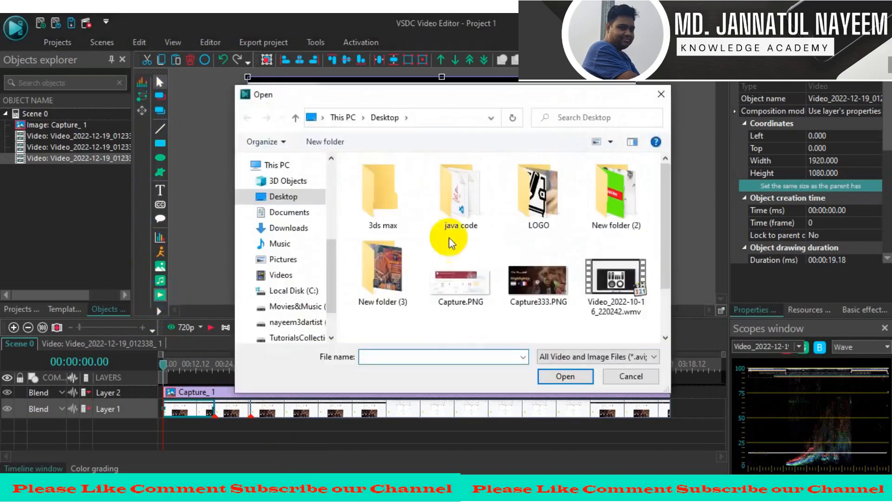
pyautogui.doubleClick(633, 203)
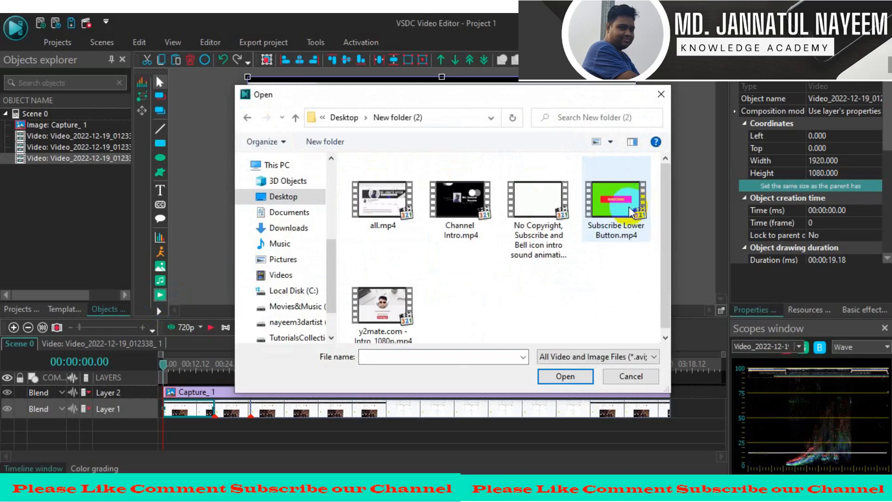